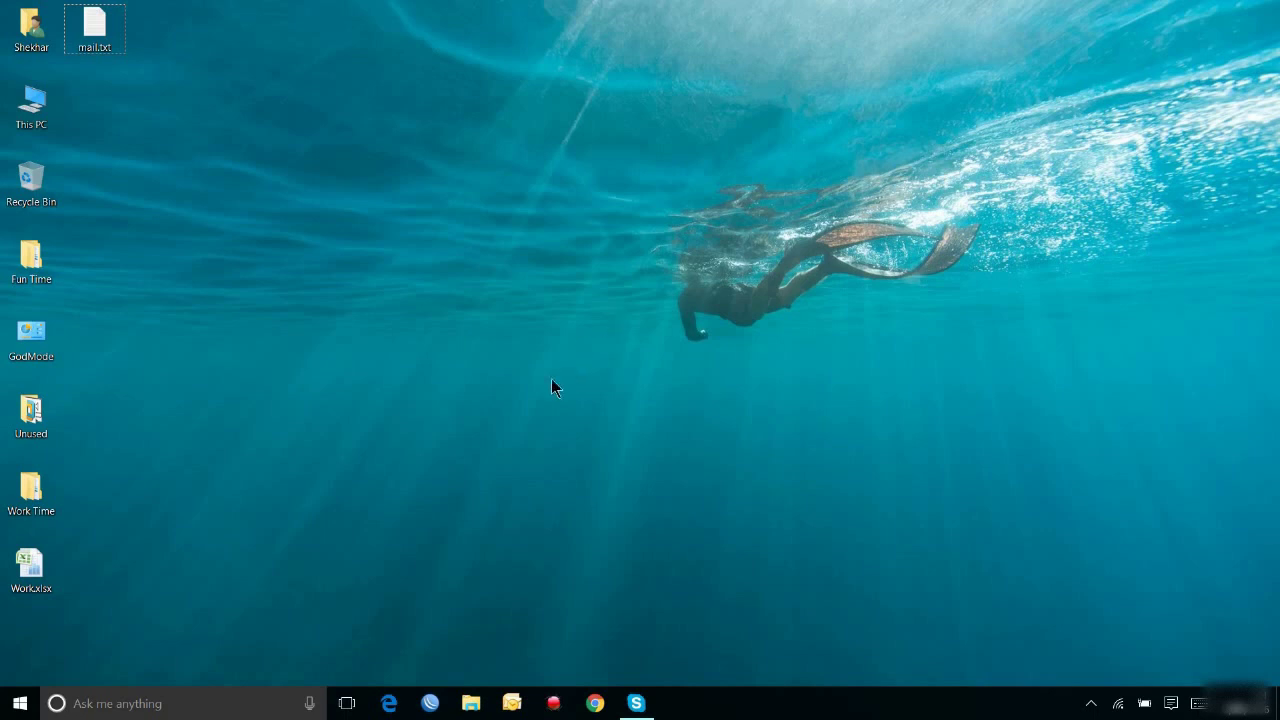
Step: Launch GNS3 from the Start menu search and cancel the New project dialog
key("super")
type("gns3")
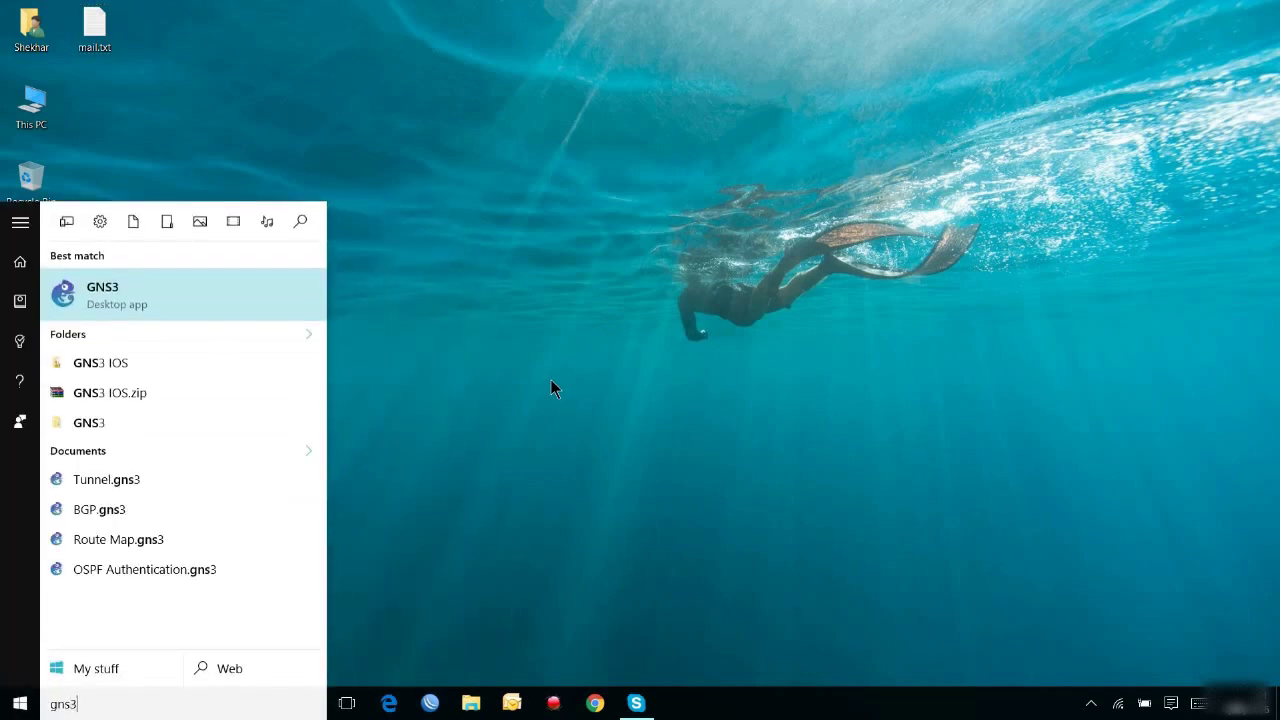
key("Return")
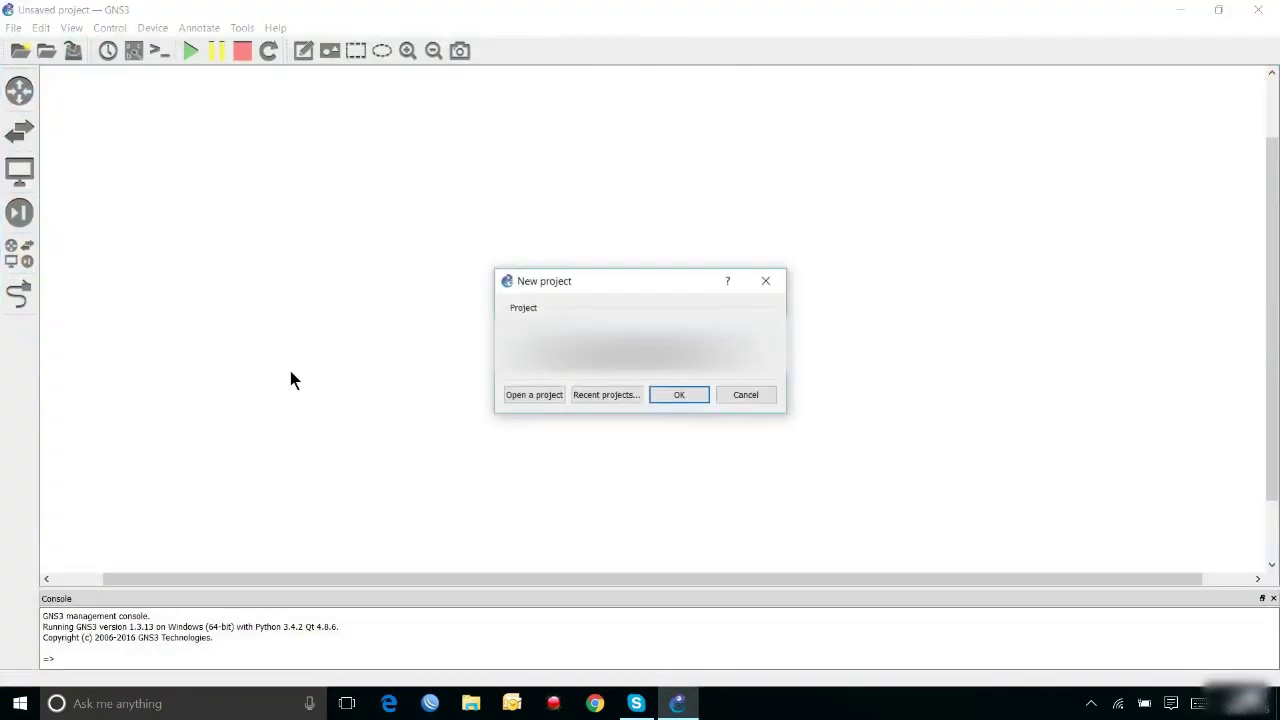
left_click(738, 398)
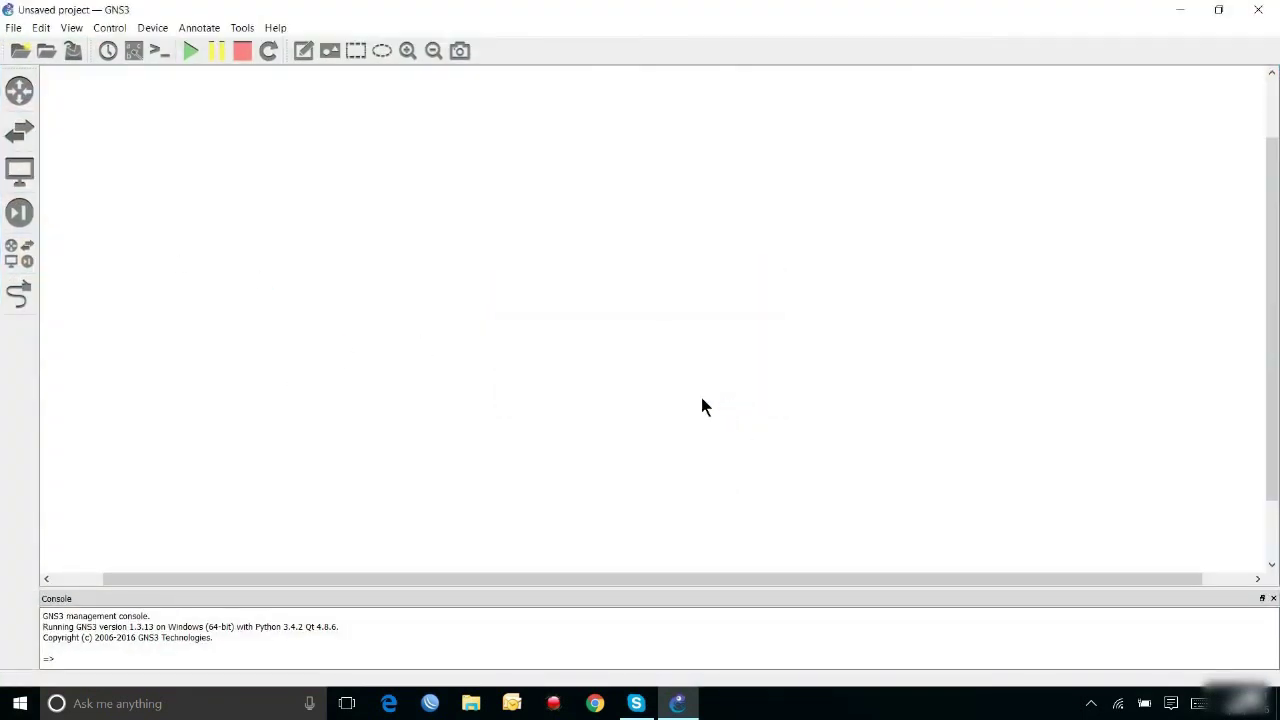
Step: Drag a Cloud, an Ethernet switch and a MOS526 router from the device list onto the canvas
left_click(26, 256)
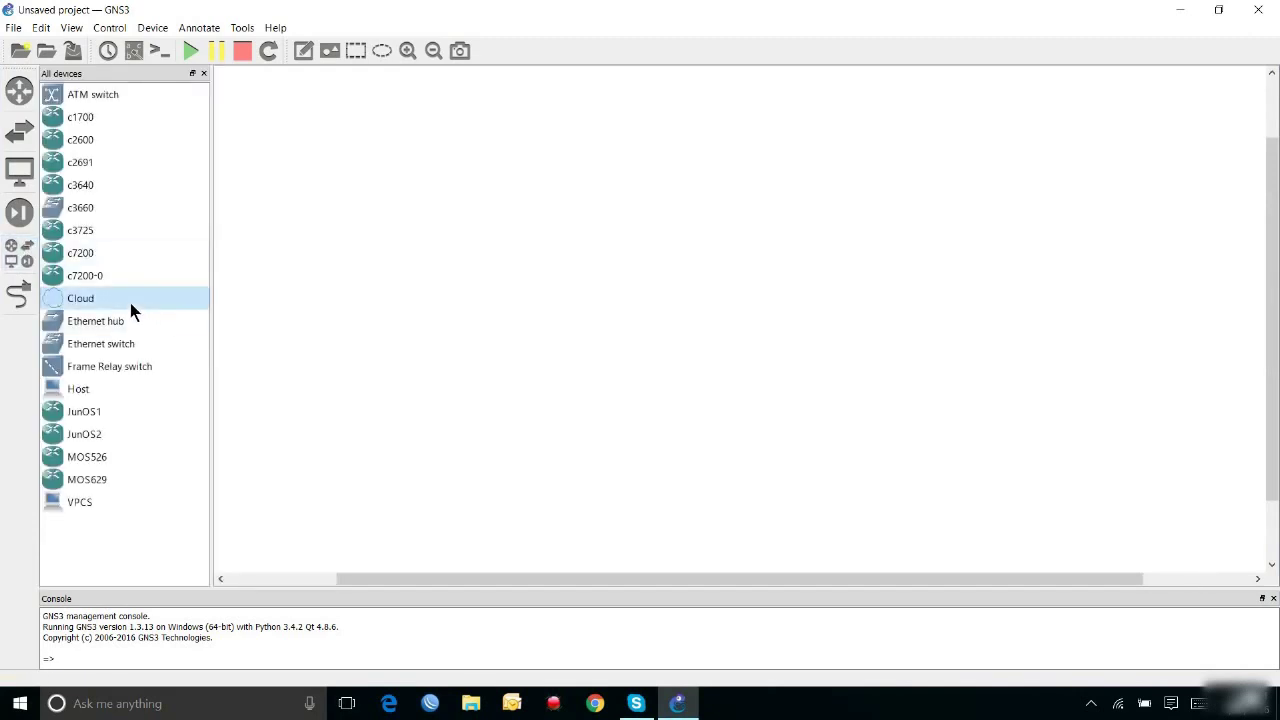
left_click_drag(130, 300, 516, 166)
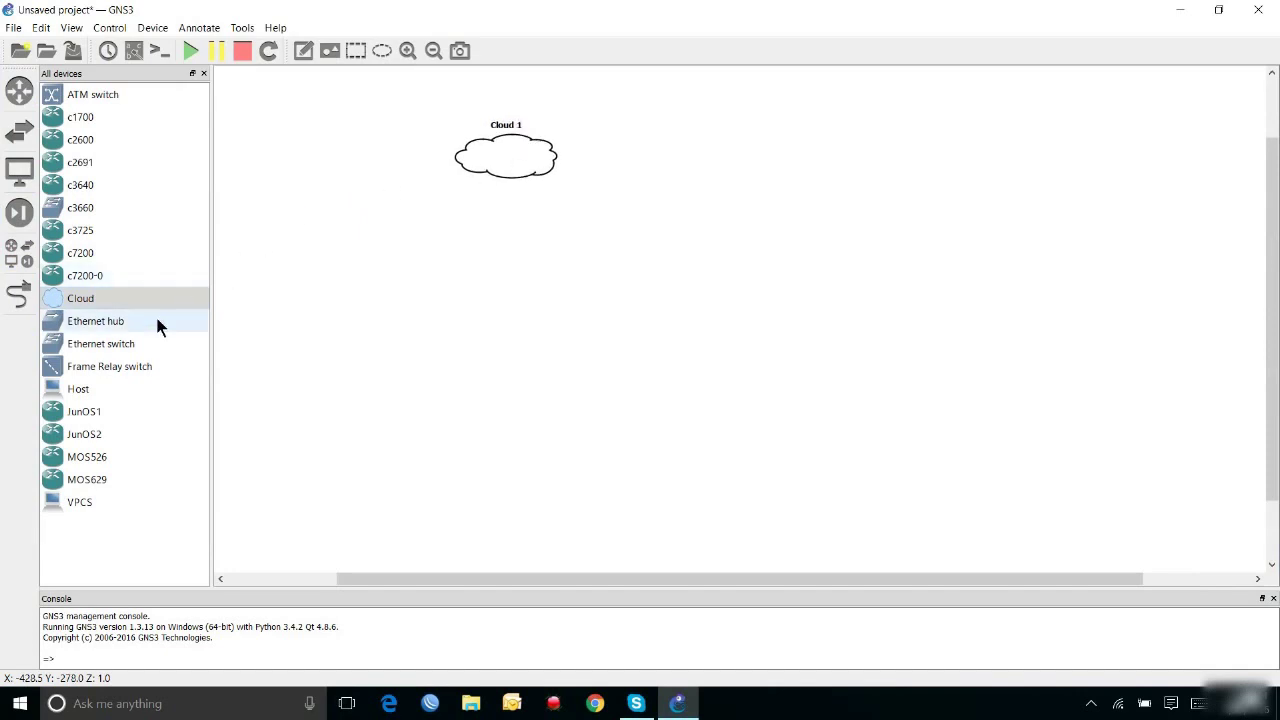
left_click_drag(115, 343, 302, 303)
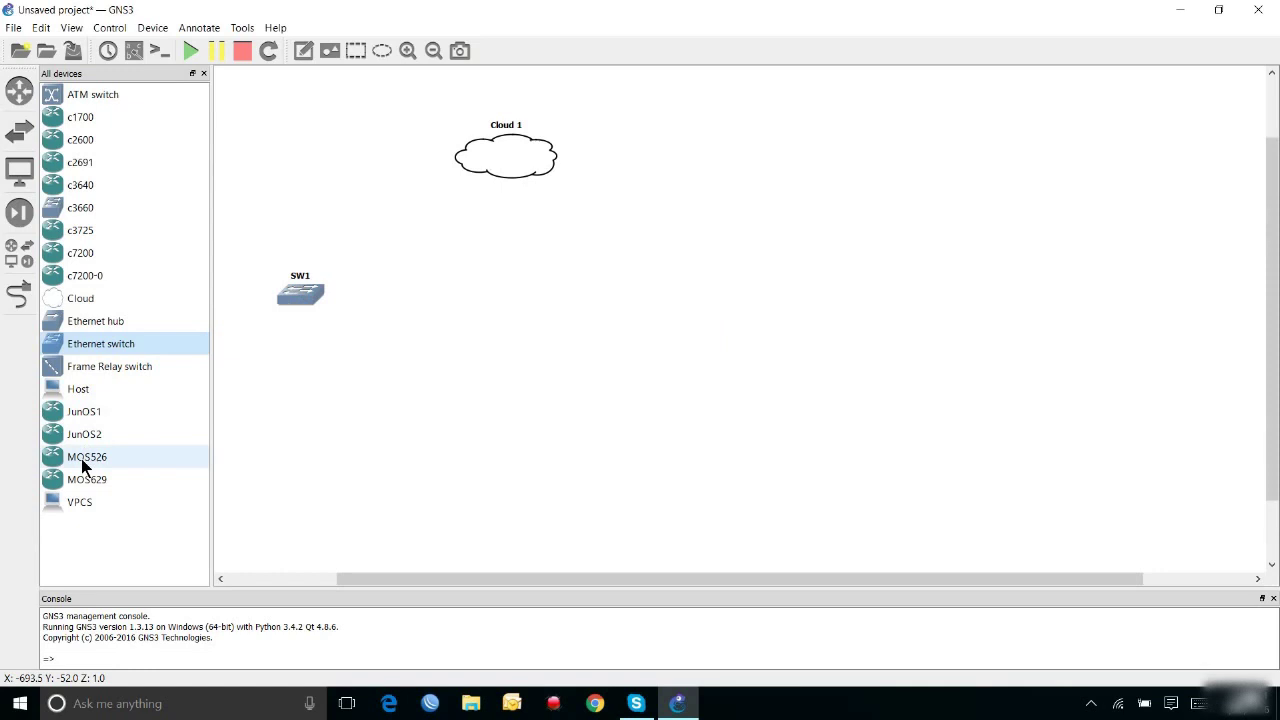
left_click_drag(81, 458, 446, 378)
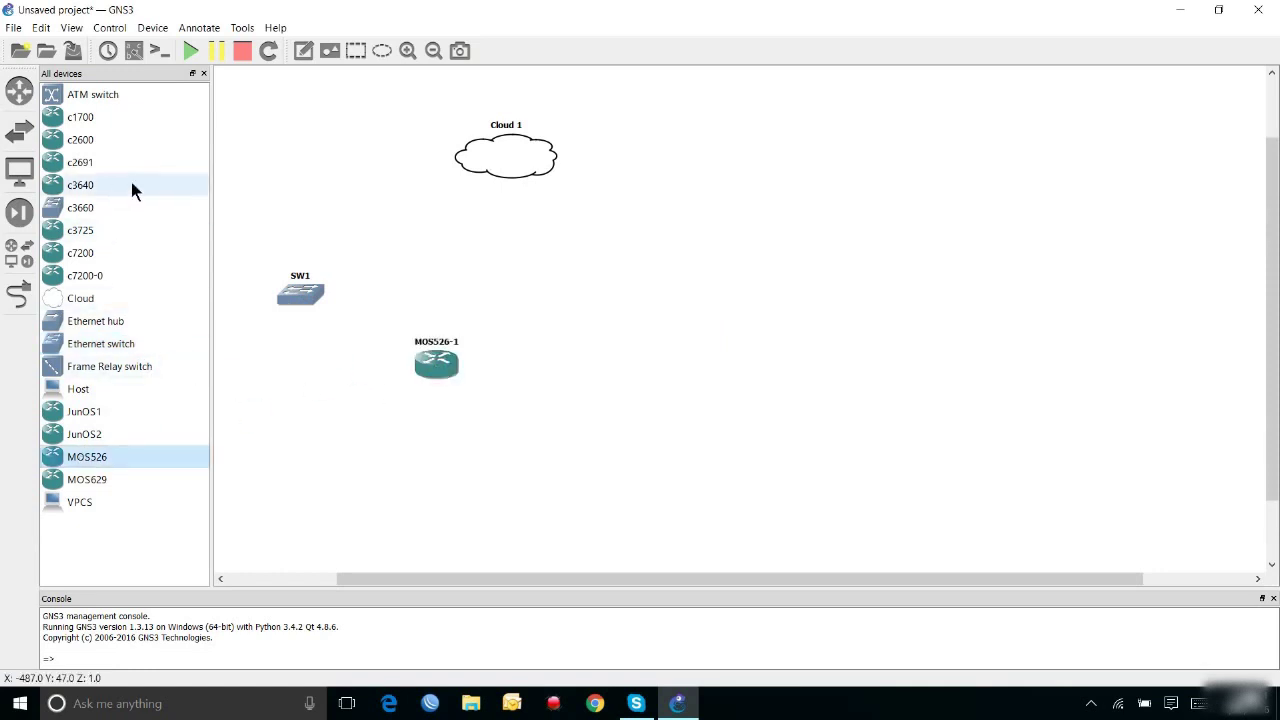
left_click(203, 74)
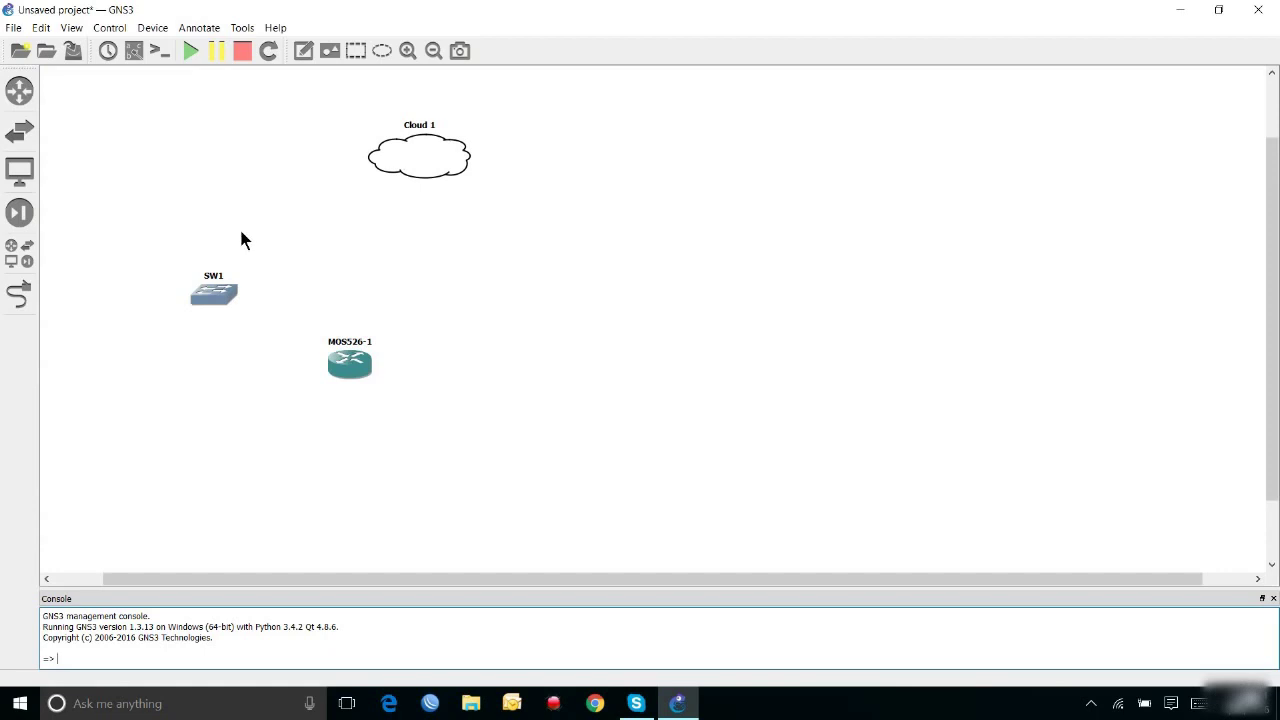
Step: Add the Loopback adapter to Cloud 1 as a generic Ethernet NIO and apply it
right_click(415, 166)
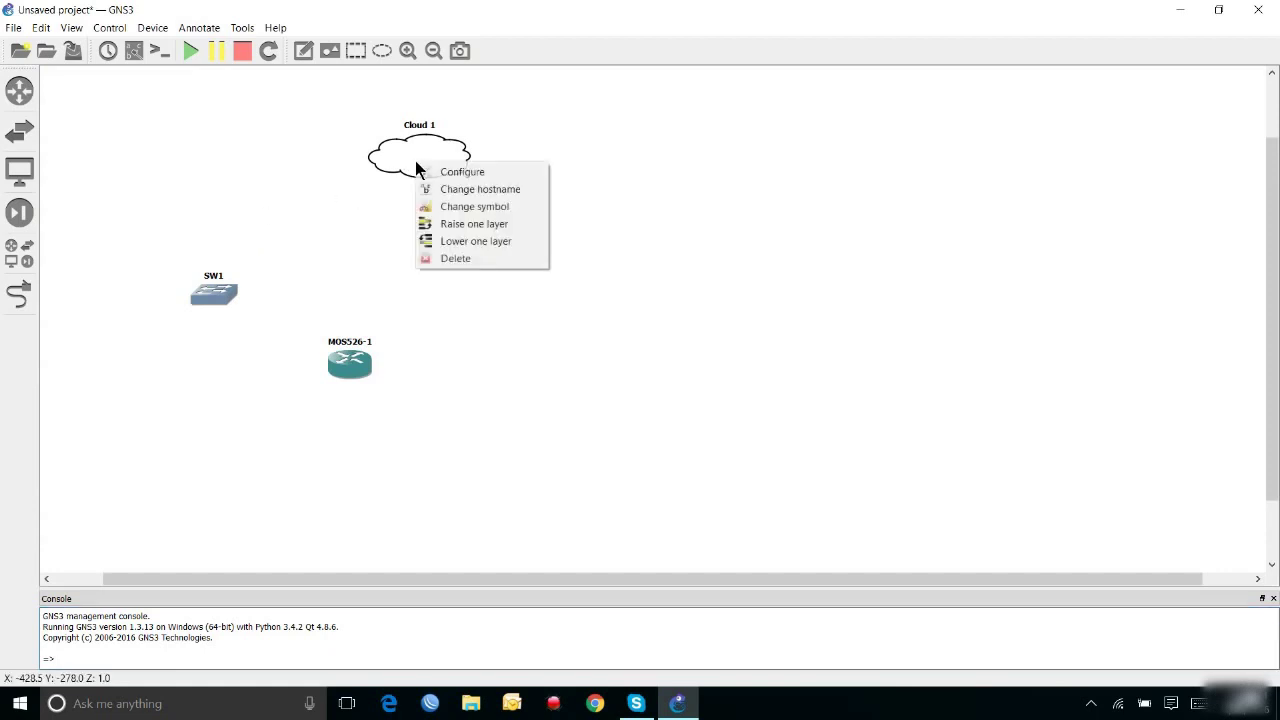
left_click(448, 172)
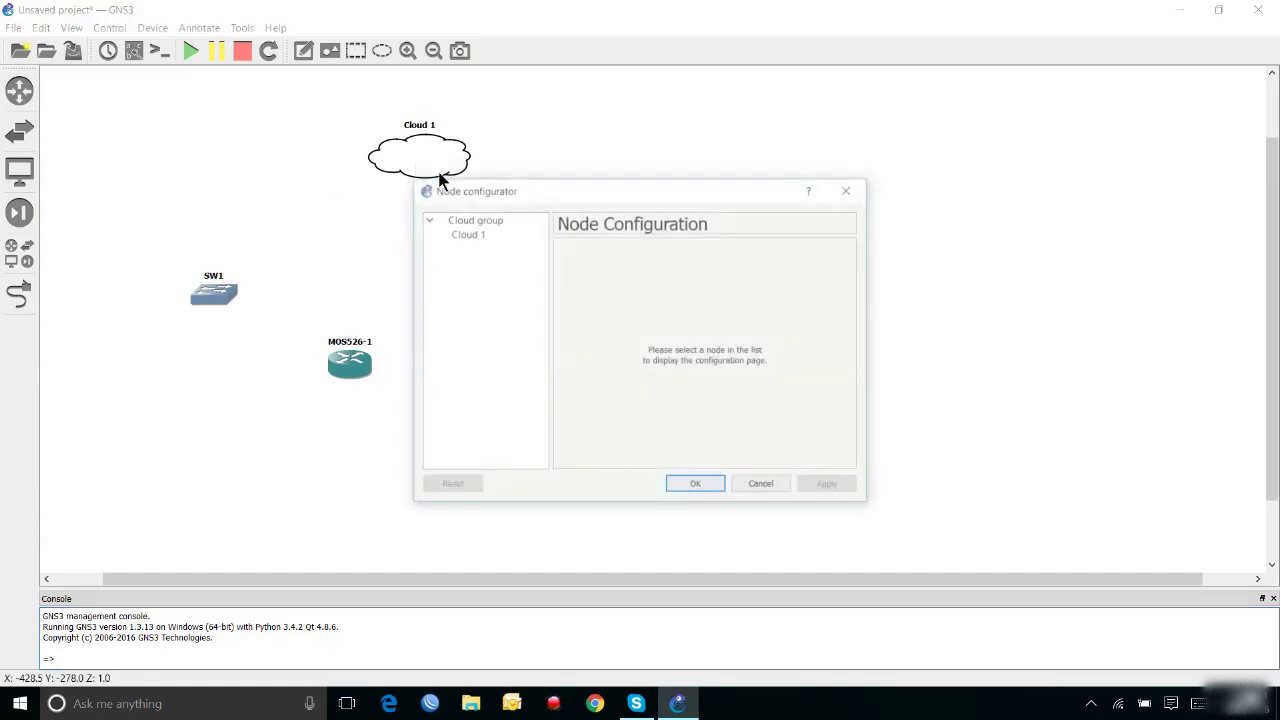
left_click(476, 230)
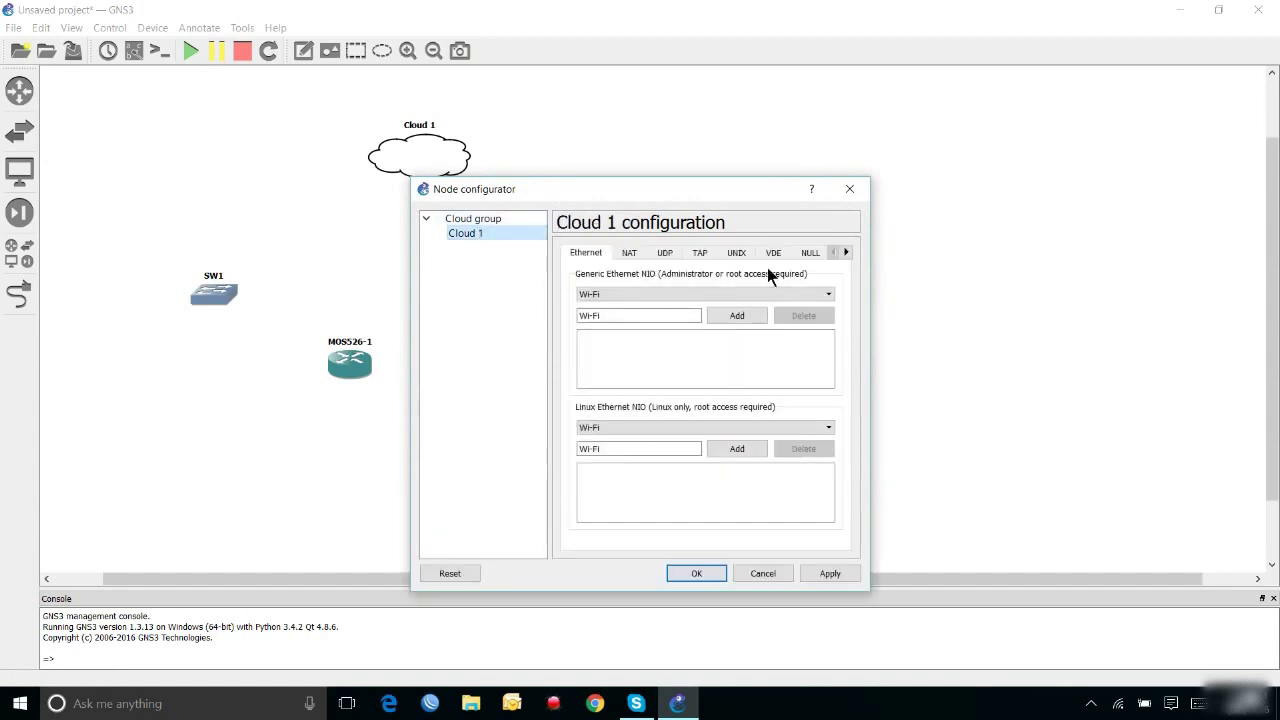
left_click(824, 296)
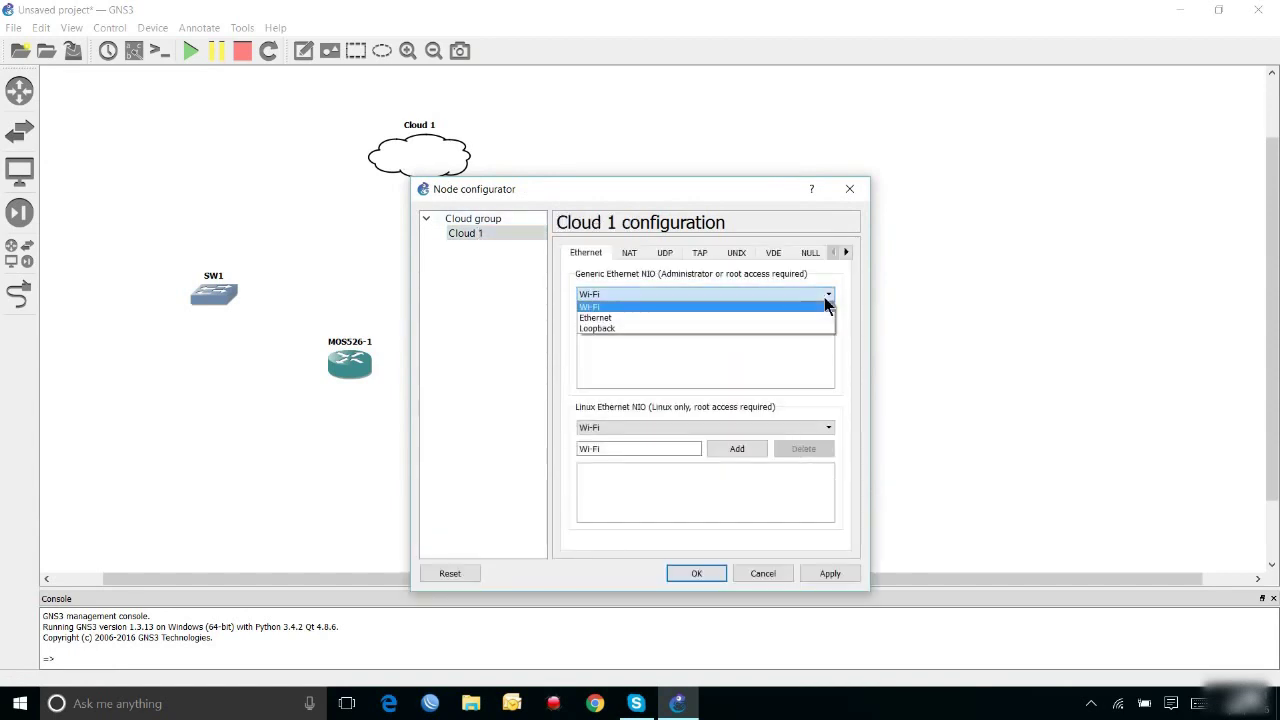
left_click(761, 329)
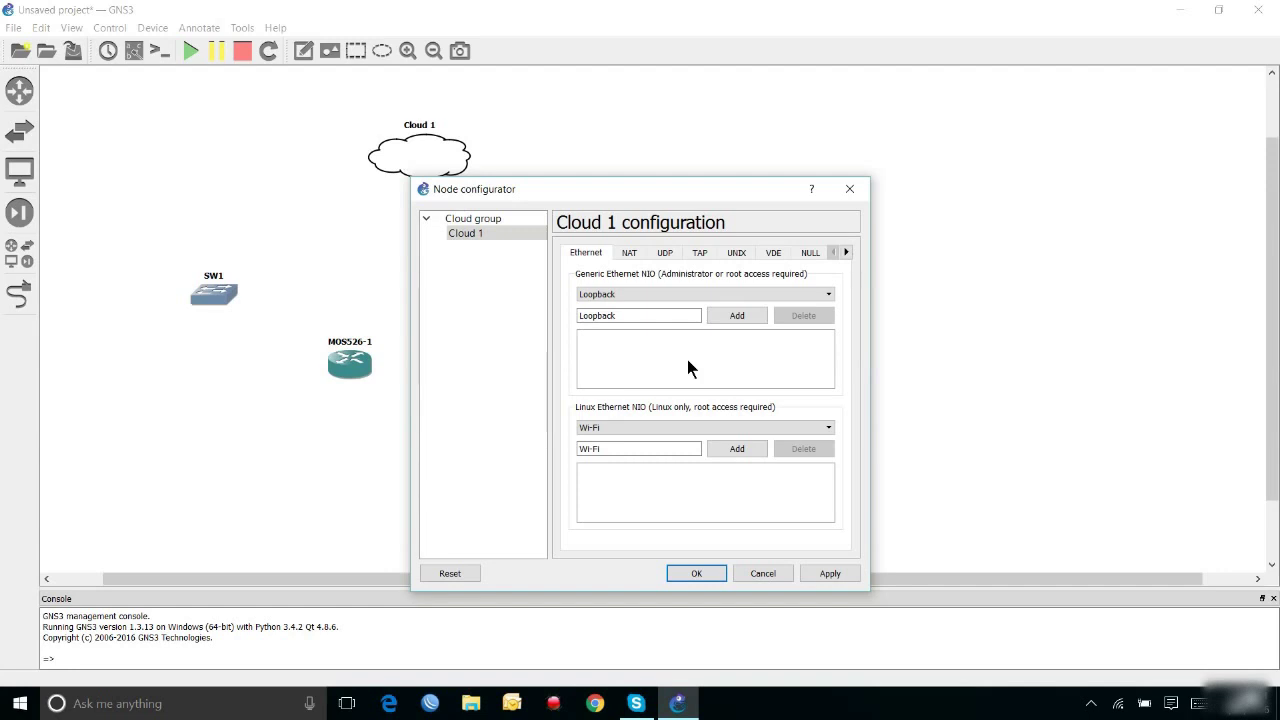
left_click(731, 318)
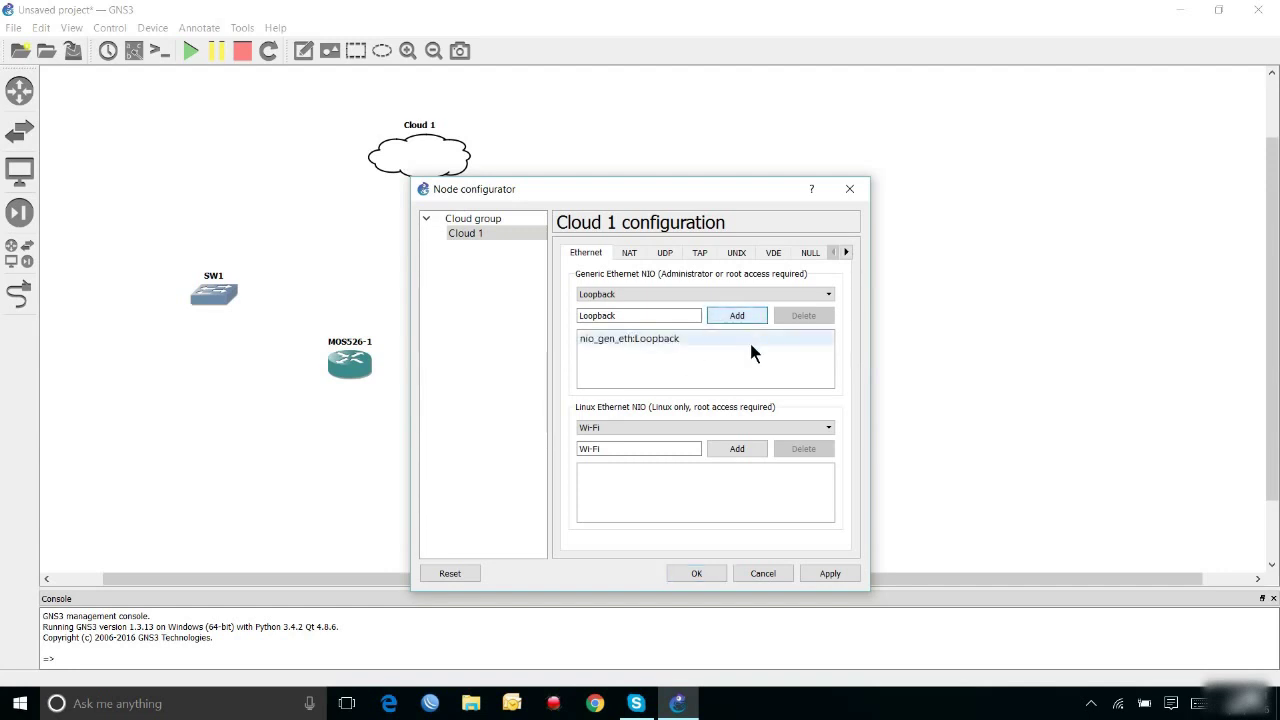
left_click(824, 574)
left_click(696, 573)
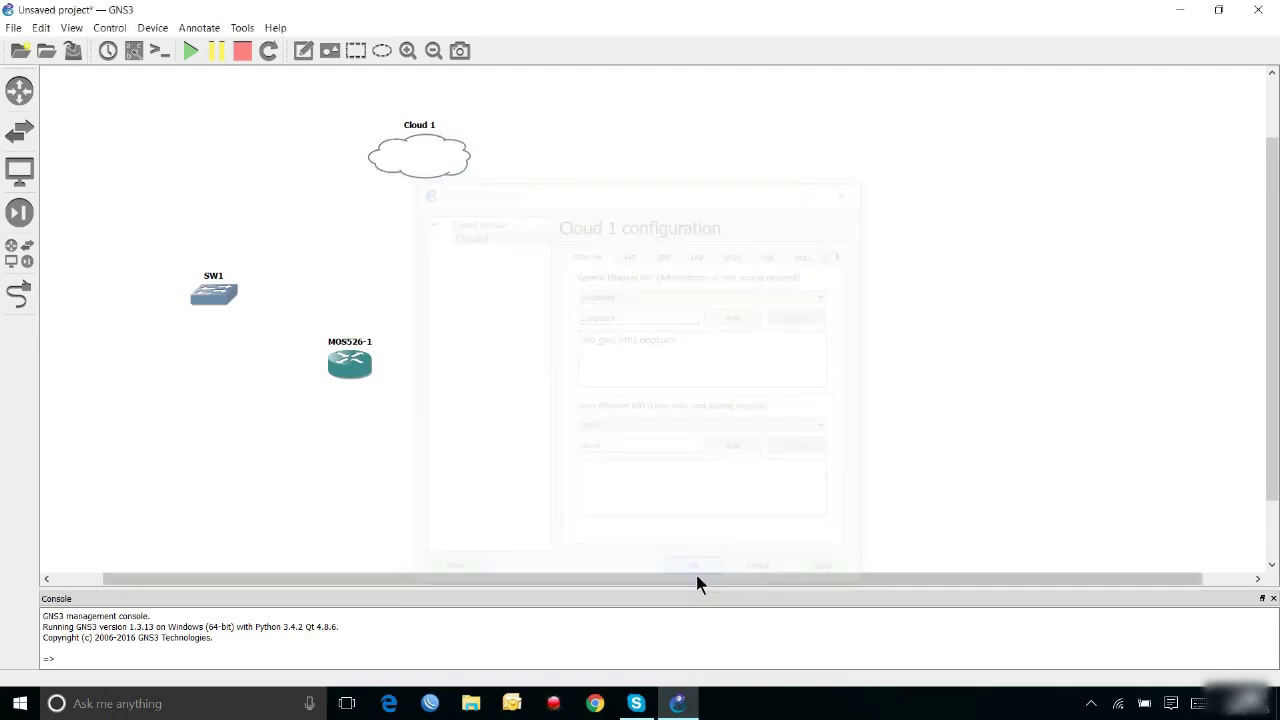
Step: Cable Cloud 1's loopback interface to a port on switch SW1
left_click(21, 294)
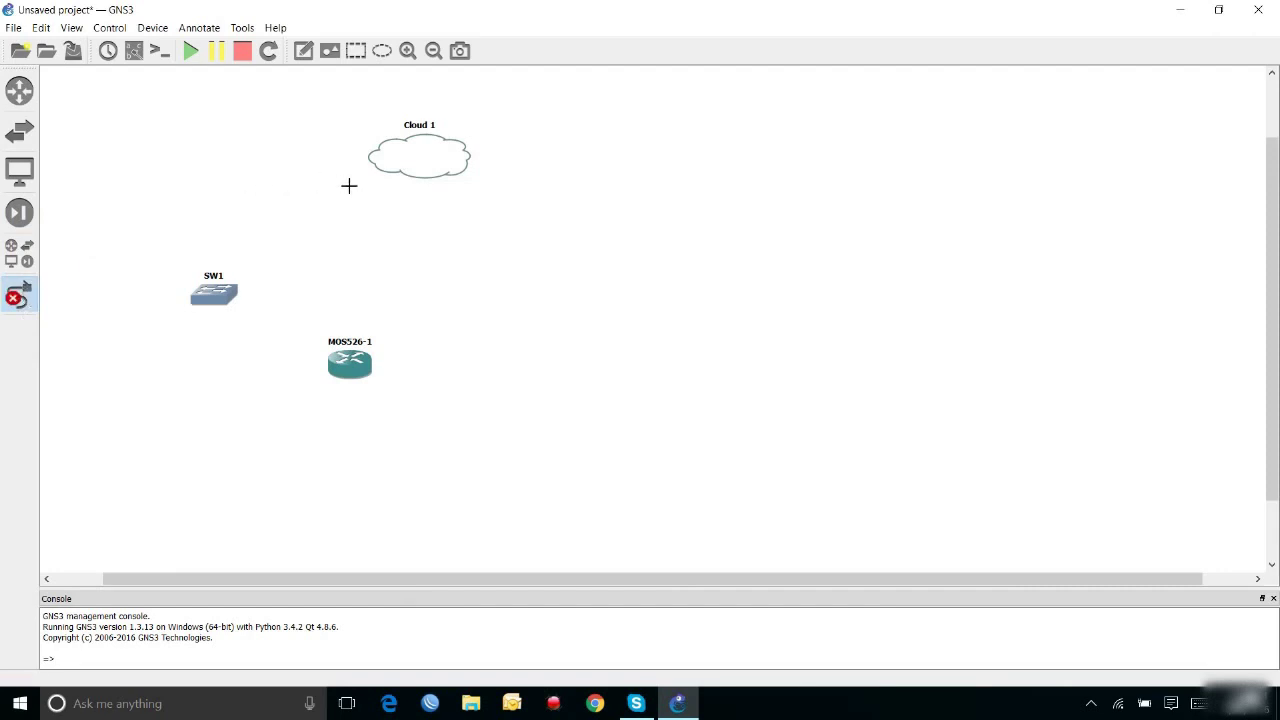
left_click(419, 170)
left_click(443, 176)
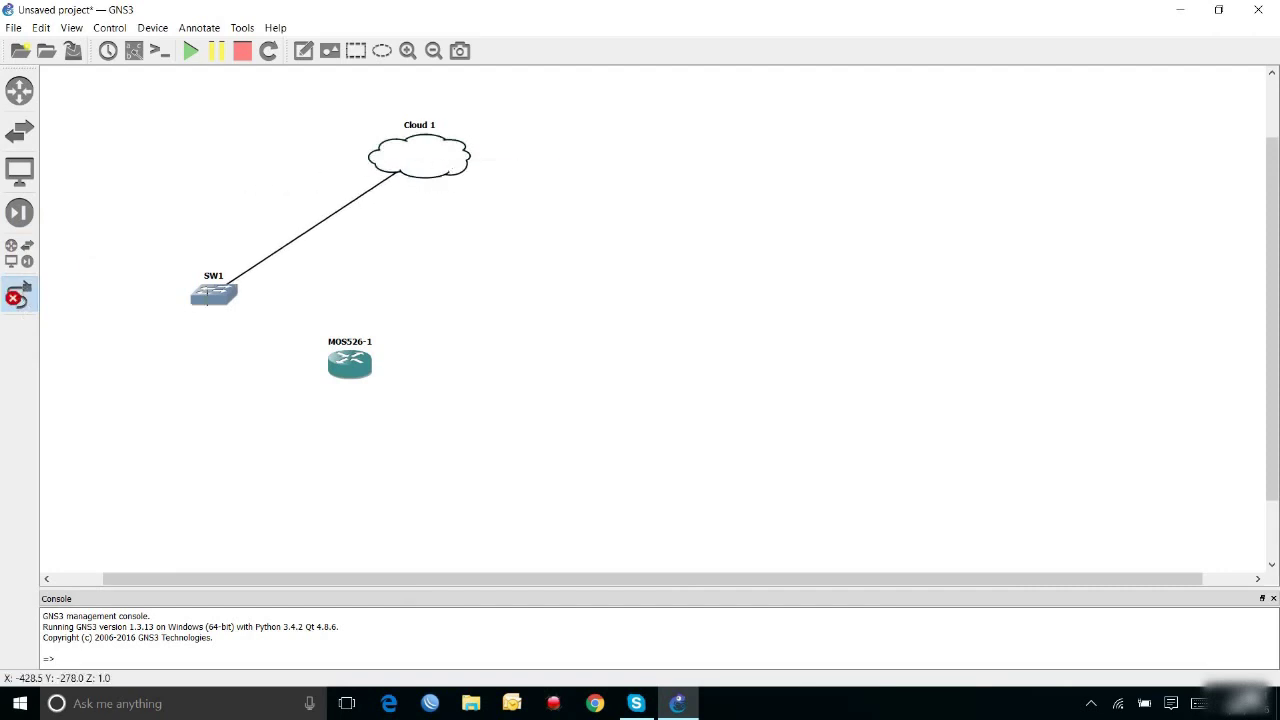
left_click(207, 294)
left_click(239, 298)
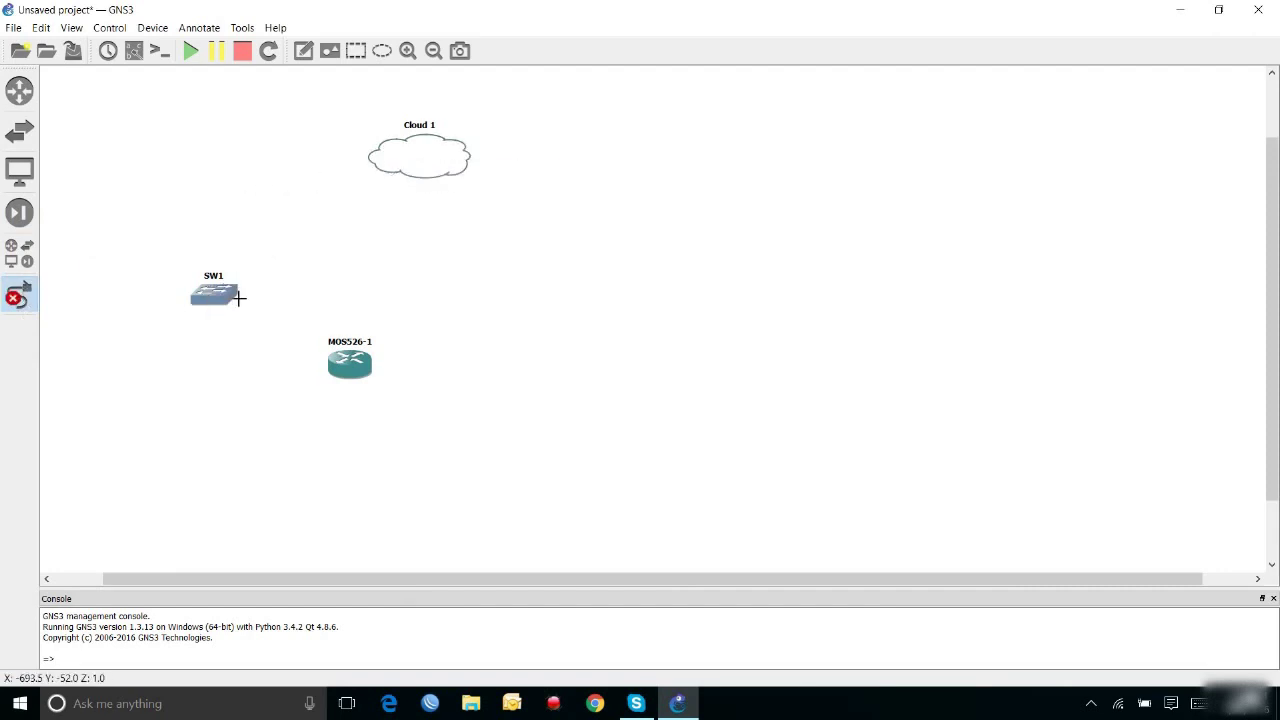
left_click(220, 298)
left_click(249, 332)
Step: Link SW1 to MOS526-1's Ethernet0, start all devices, and move the router further right
left_click(213, 296)
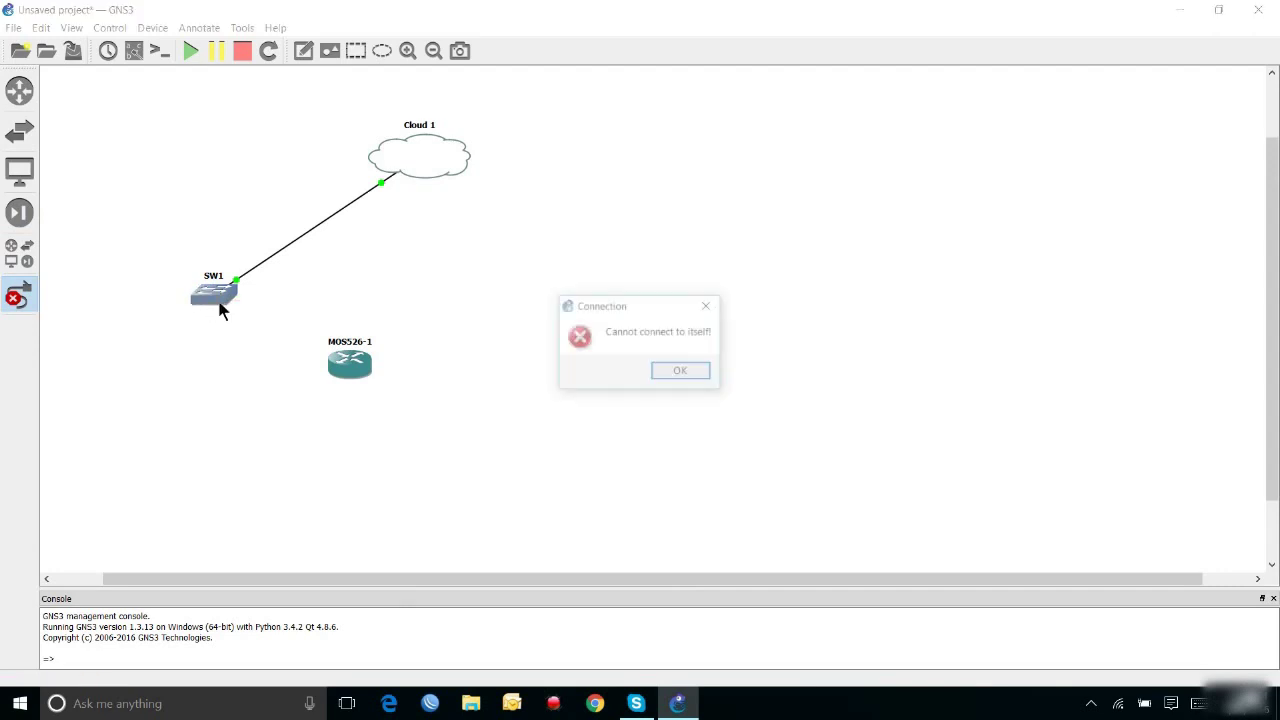
left_click(700, 377)
left_click(349, 366)
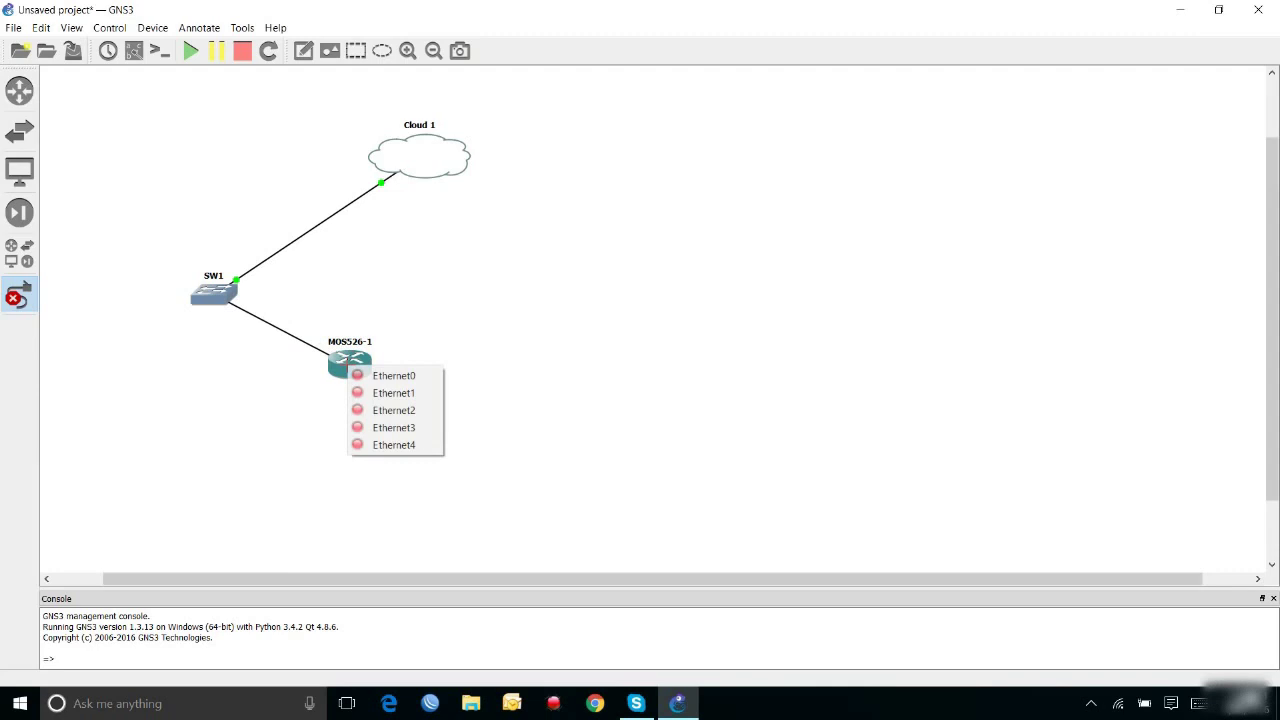
left_click(393, 376)
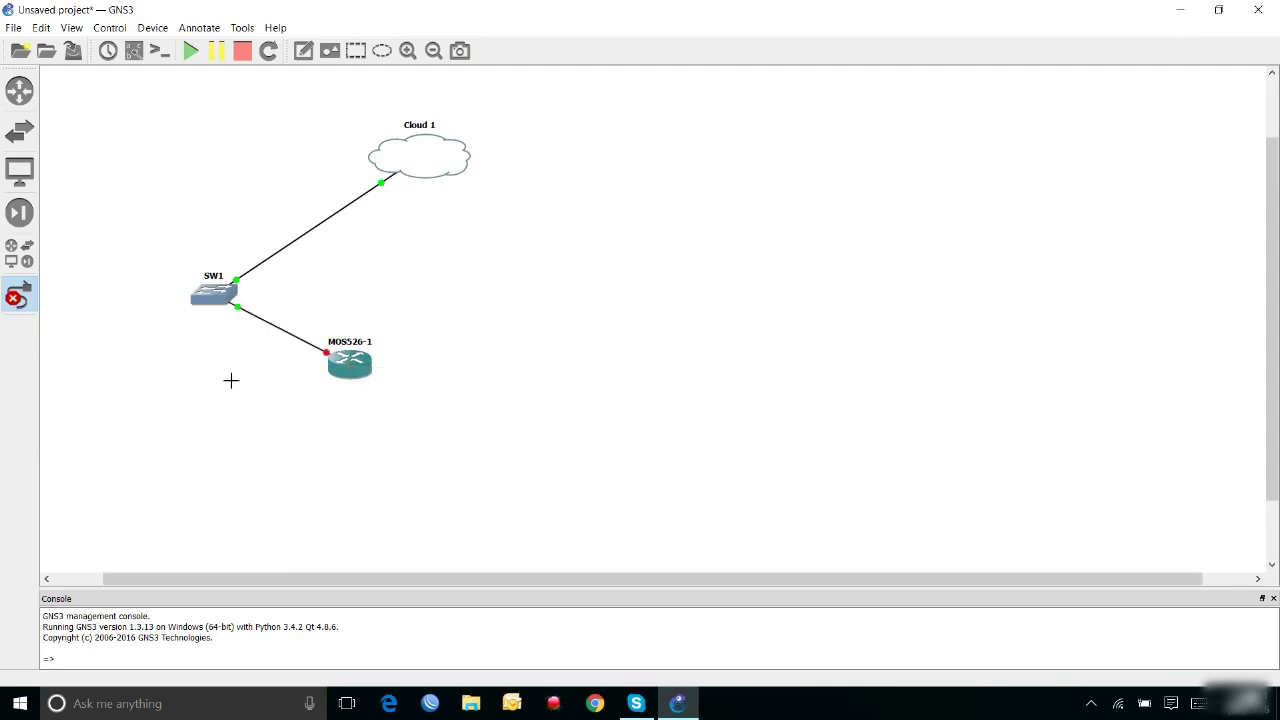
left_click(16, 296)
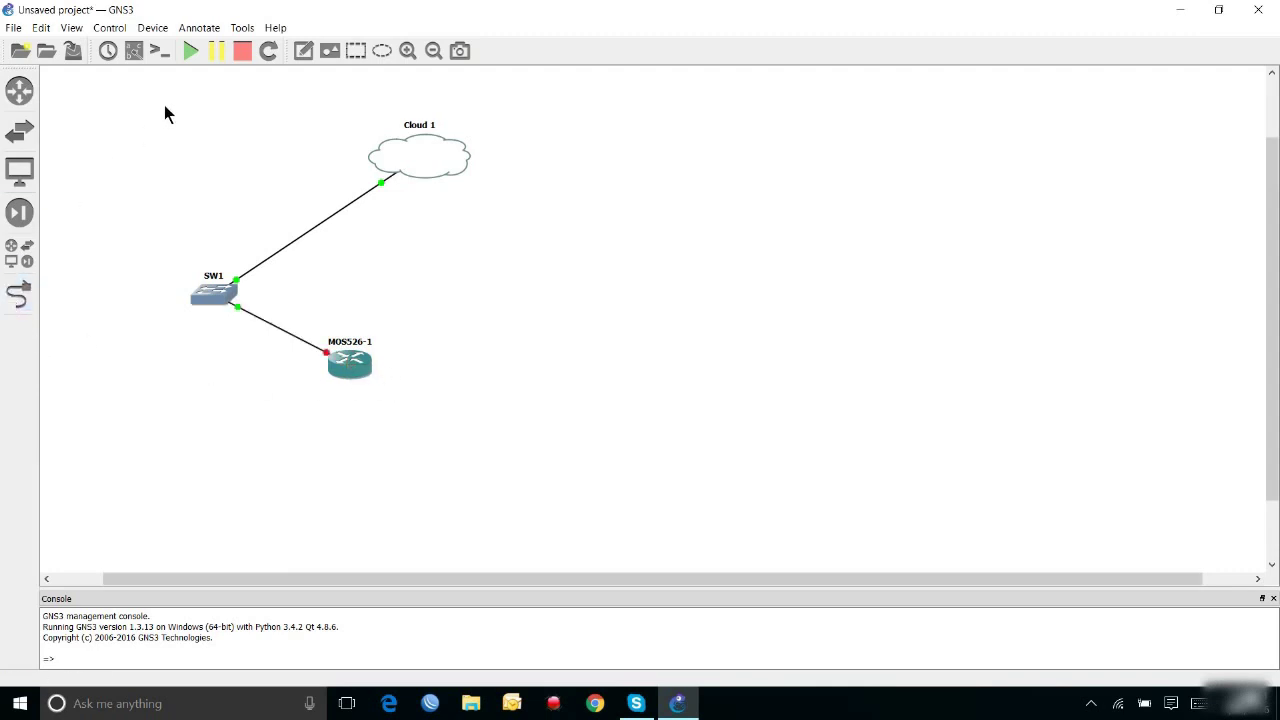
left_click(190, 50)
left_click_drag(354, 371, 655, 380)
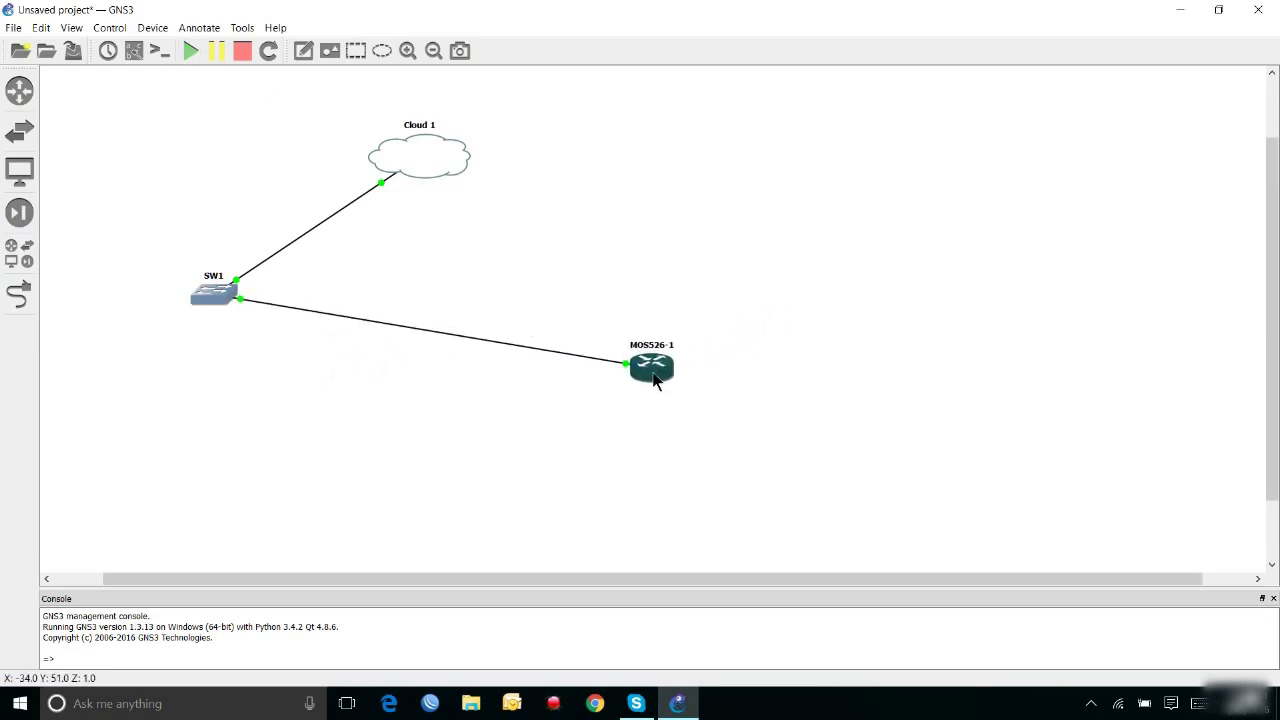
left_click(280, 242)
Step: Open the MOS526-1 console in SecureCRT and log in as admin with a blank password
left_click(160, 51)
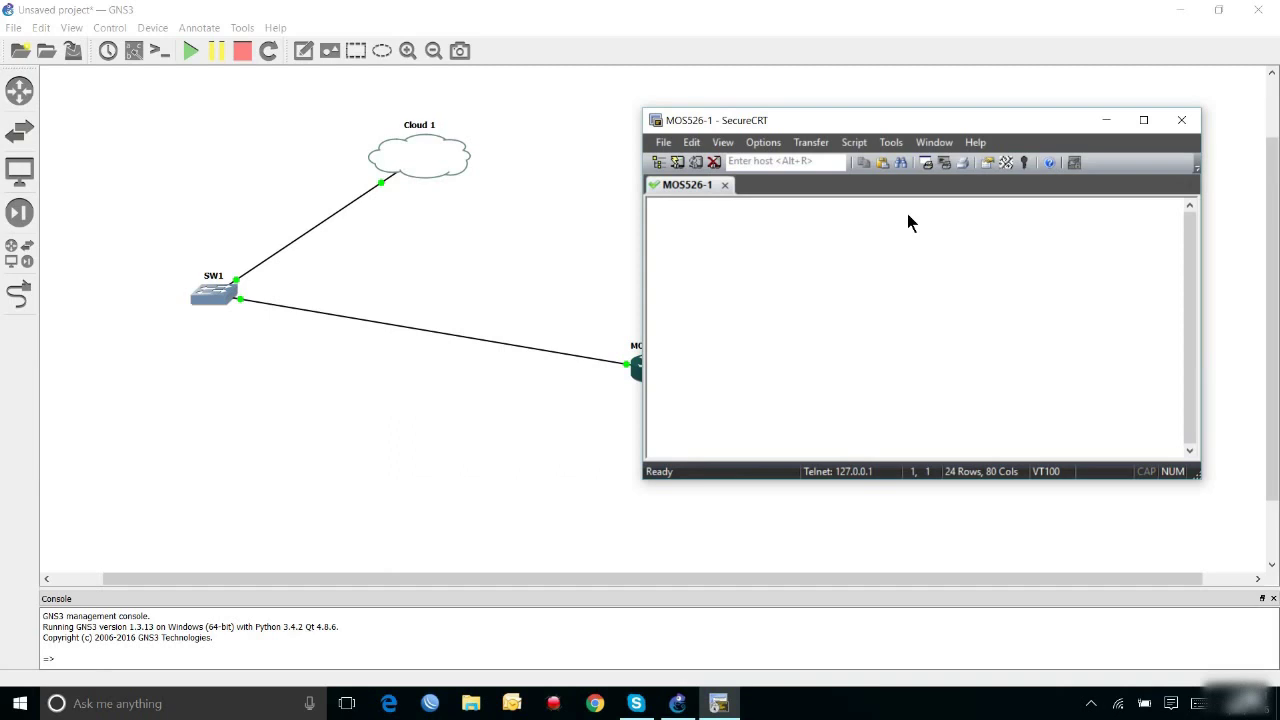
mouse_move(885, 125)
left_mouse_down()
mouse_move(869, 199)
mouse_move(855, 146)
mouse_move(881, 113)
left_mouse_up()
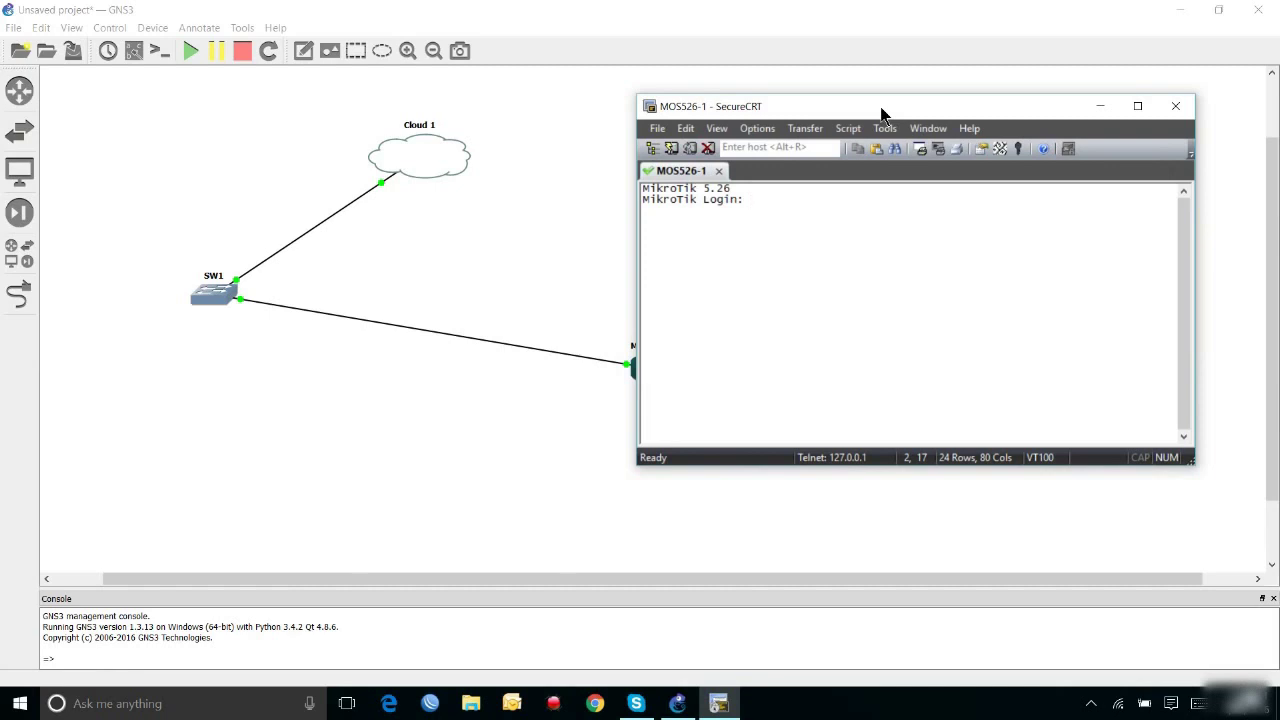
type("admin")
key("Return")
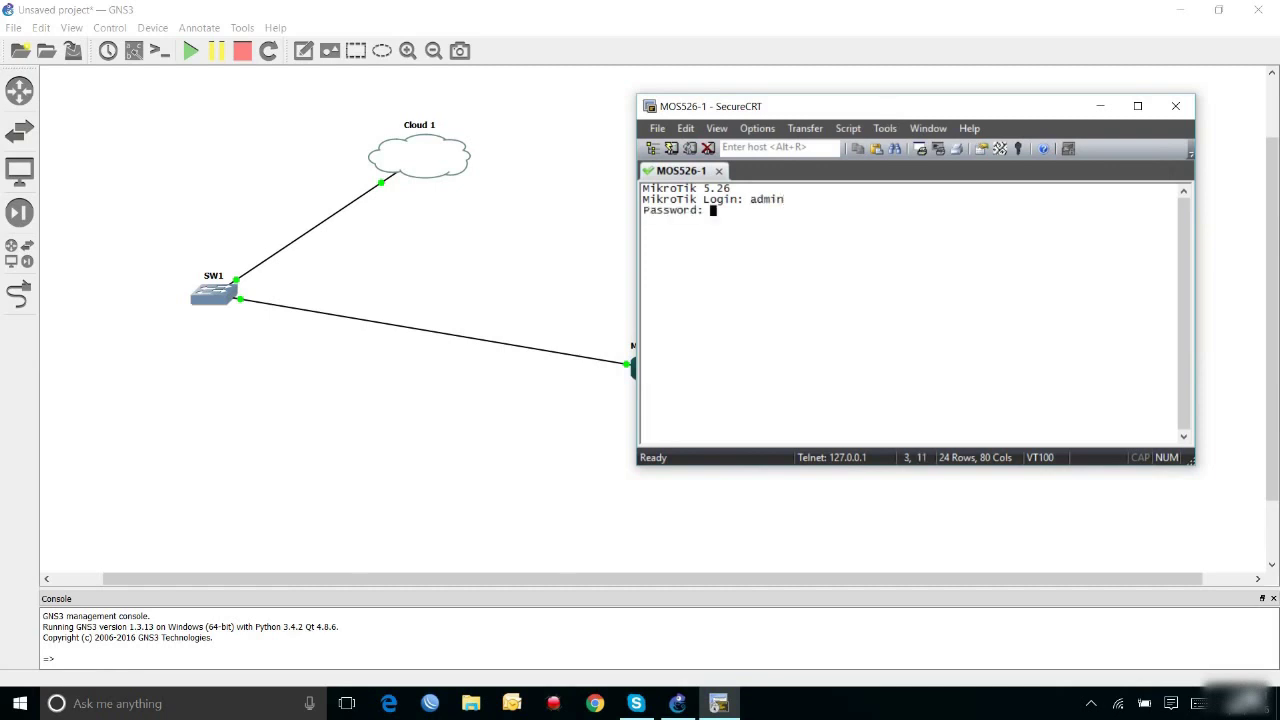
key("Return")
key("Return")
key("Return")
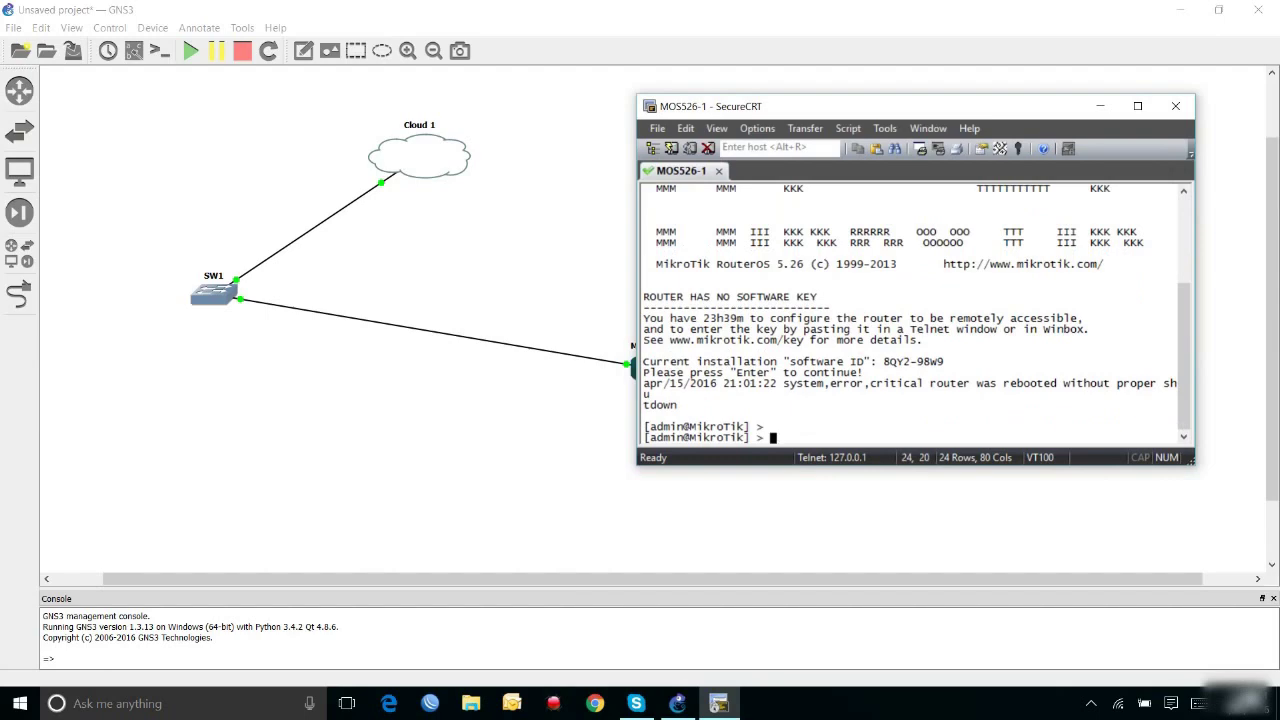
Step: Add an enabled DHCP client on ether1, then list addresses showing 192.168.137.238/24
left_click_drag(852, 114, 882, 118)
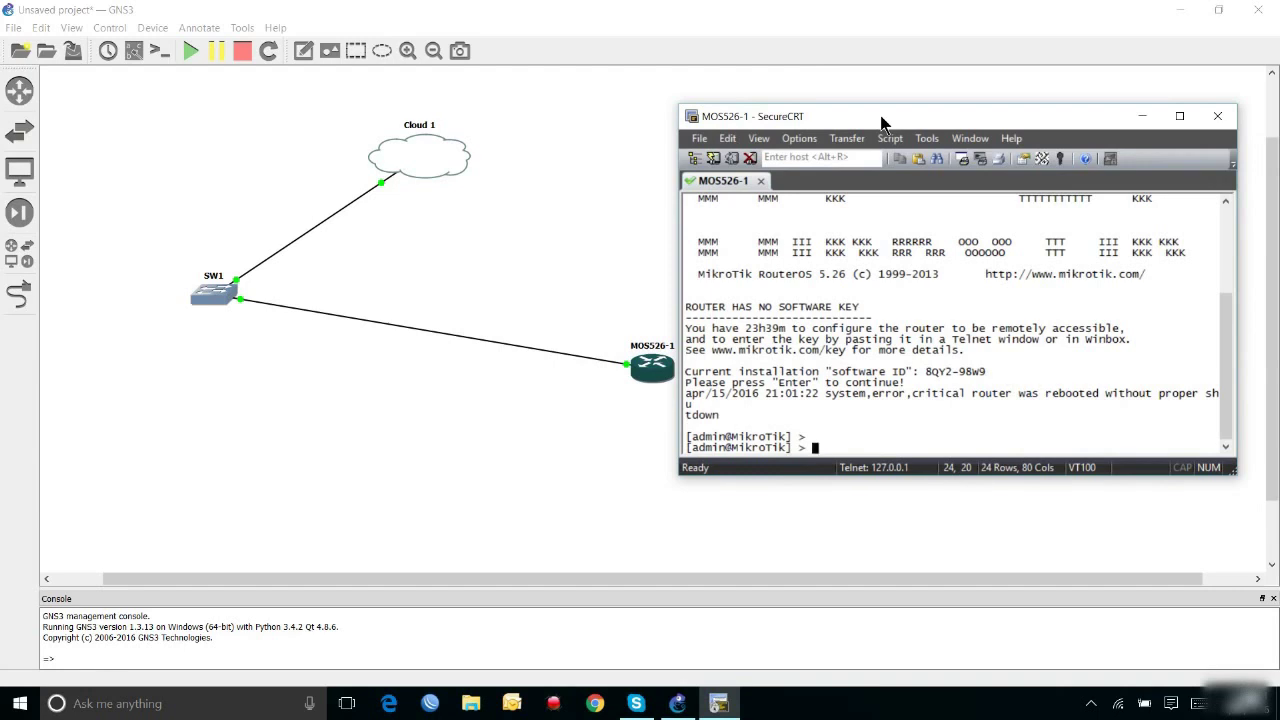
type("ip dhcp-client ")
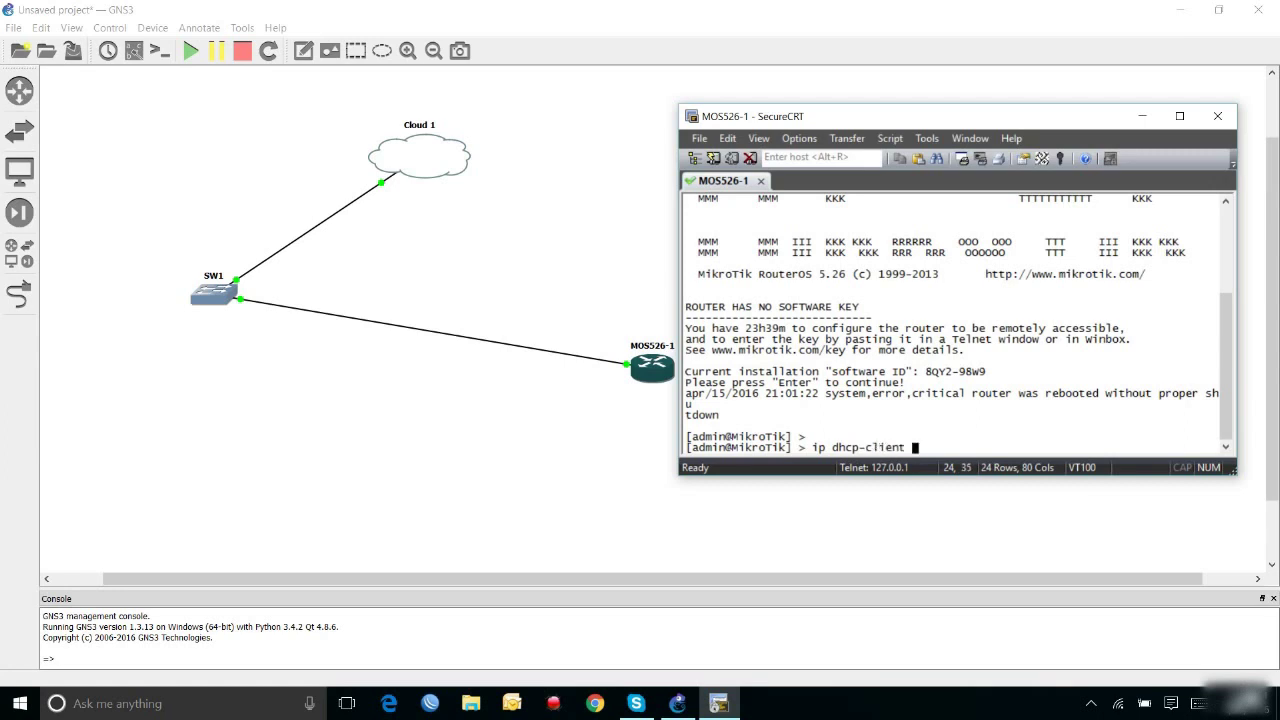
type("print")
key("BackSpace")
key("BackSpace")
key("BackSpace")
key("BackSpace")
key("BackSpace")
key("BackSpace")
type("add interface=ethe")
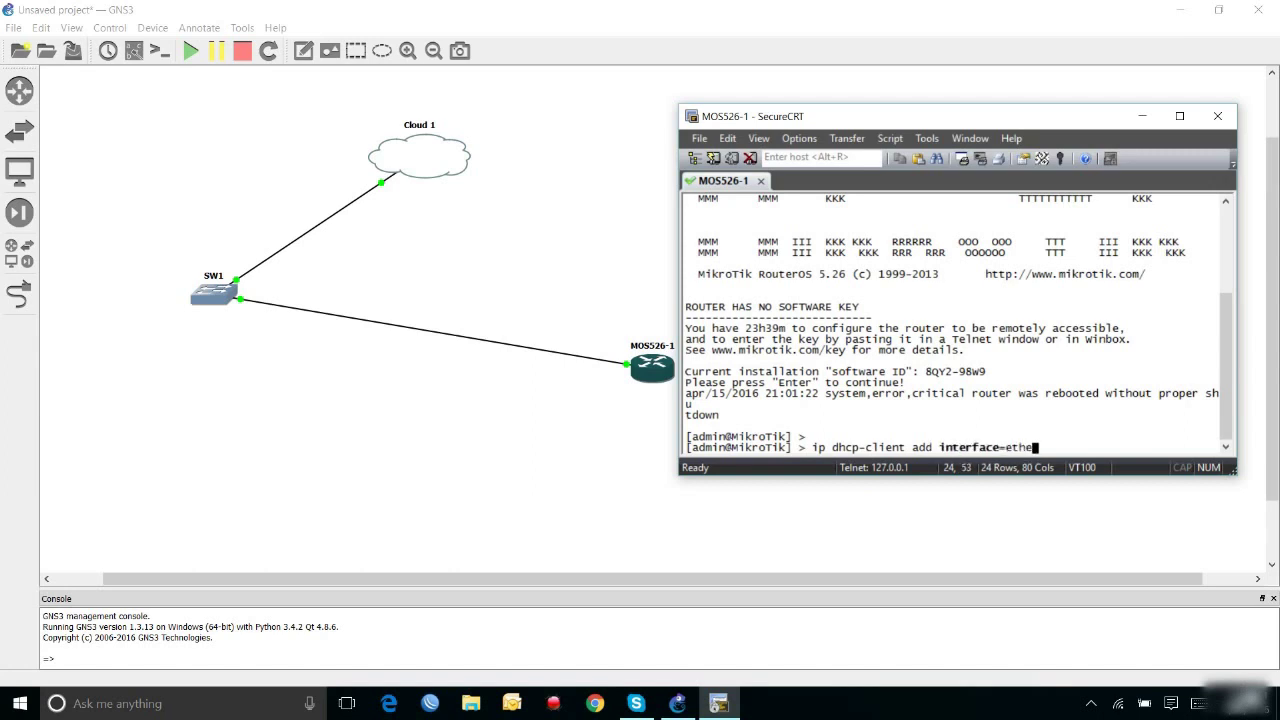
type("r1 disabled=no")
key("Return")
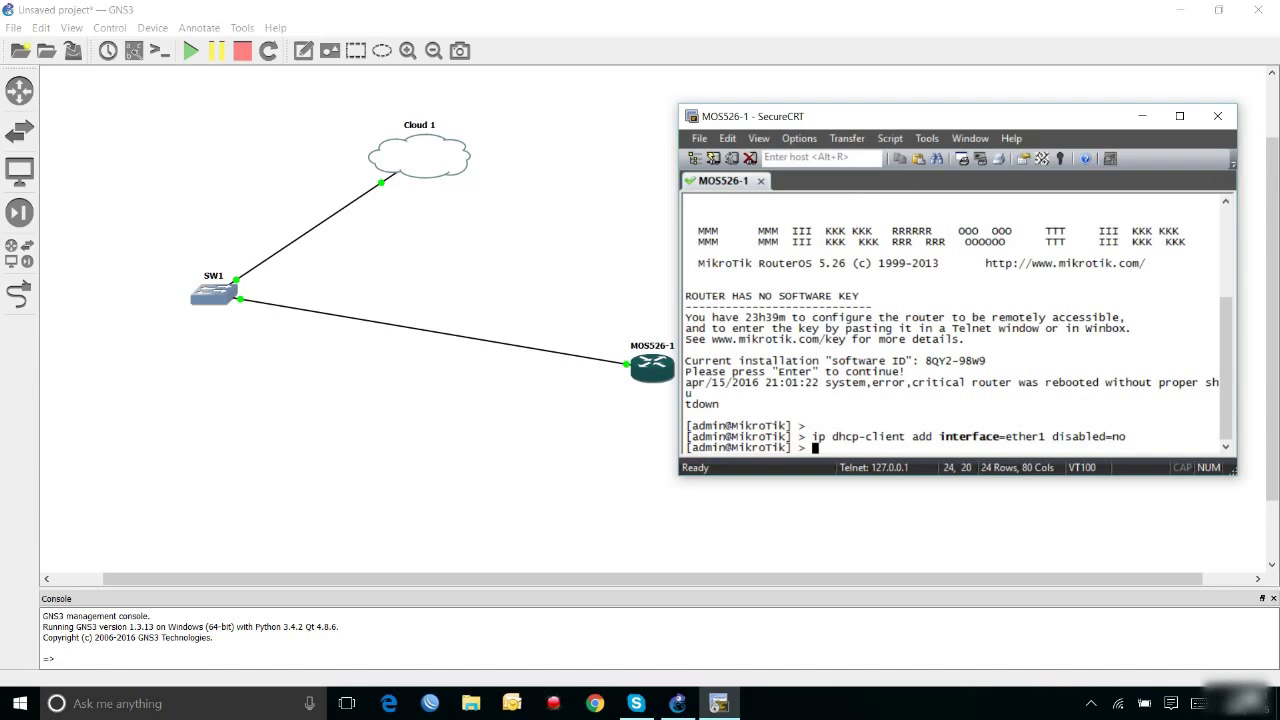
type("ip address print")
key("Return")
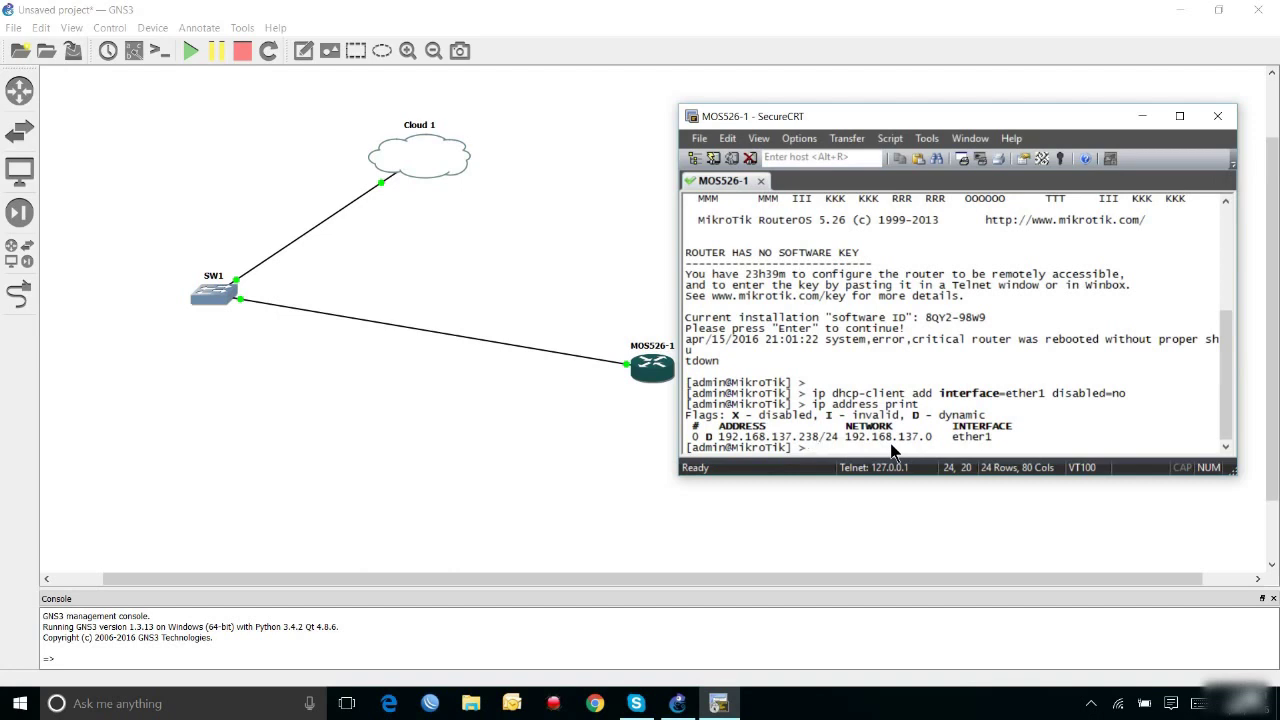
Step: Ping 8.8.8.8 for 5/5 replies, then ping google.com, answered by 172.217.19.238
type("ping 8.8.8.8")
key("Return")
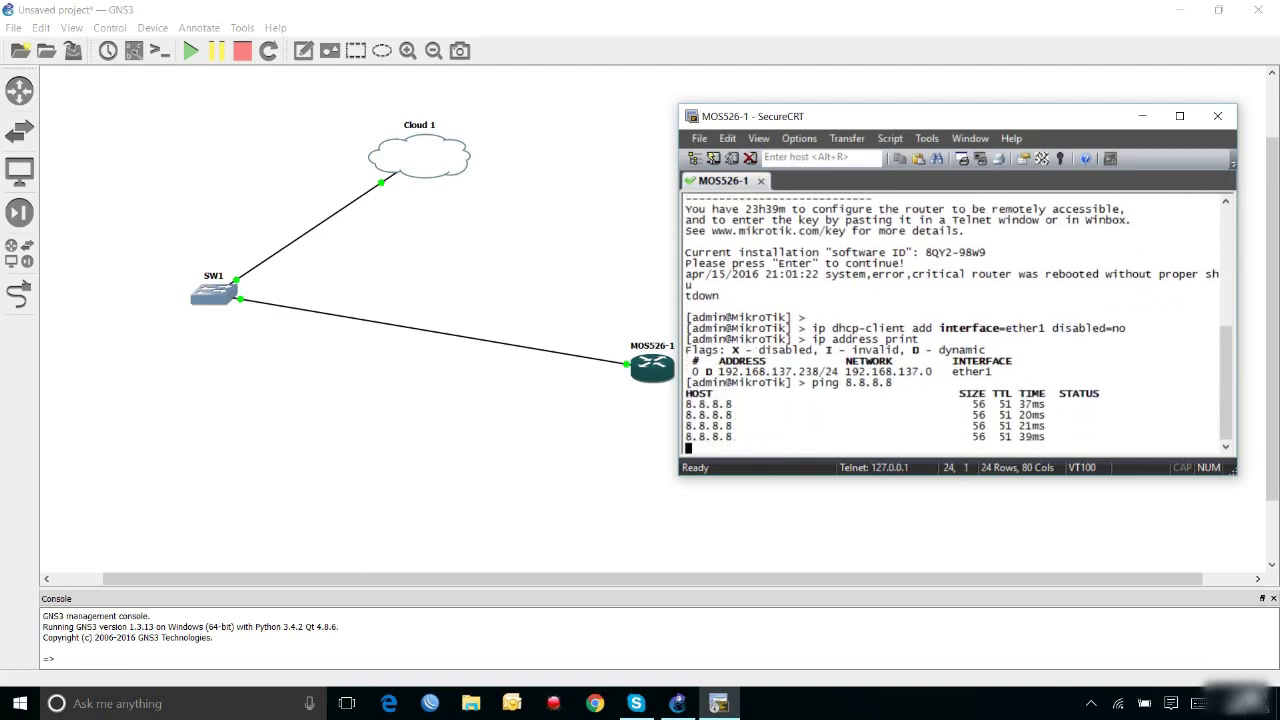
key("ctrl+c")
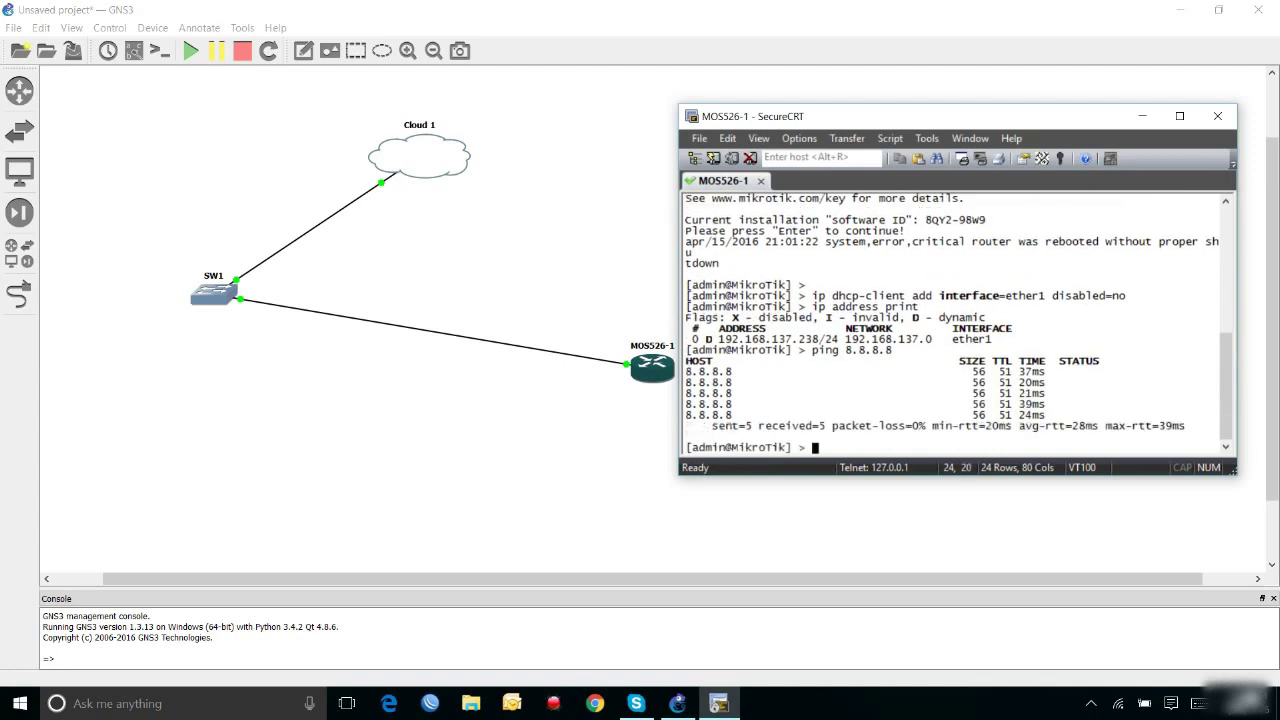
type("ping google.com")
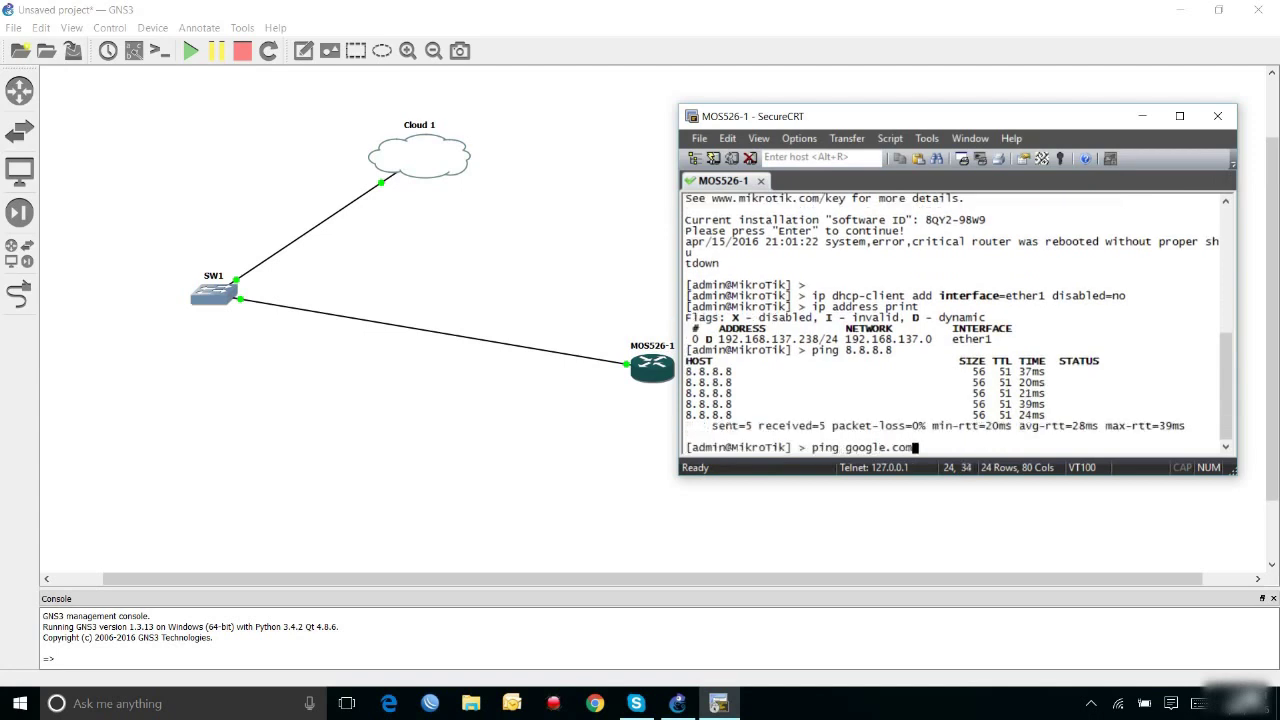
key("Return")
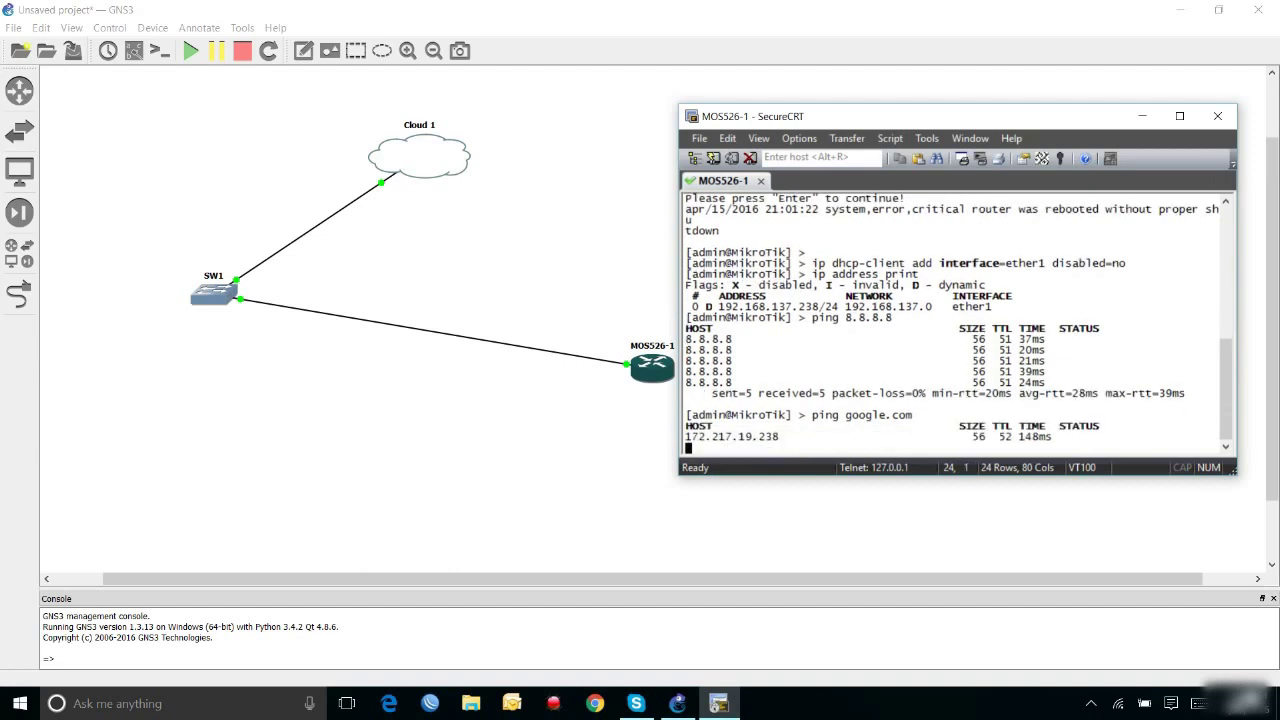